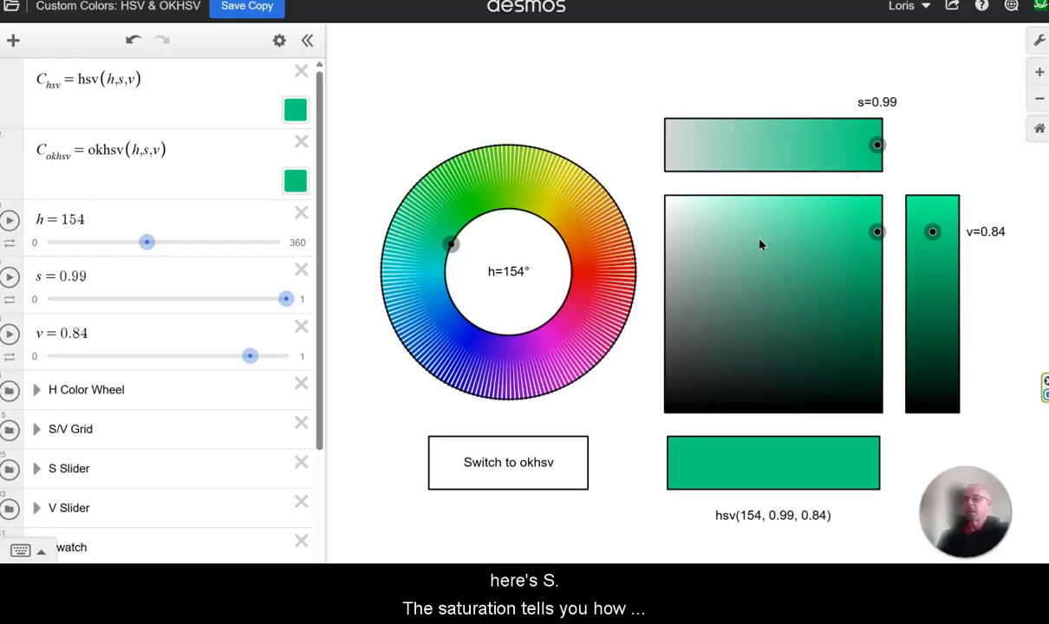
- Adjust the saturation and value of the selected color in the HSV color graph
mouse_move(876, 232)
left_mouse_down()
mouse_move(713, 238)
mouse_move(881, 239)
left_mouse_up()
mouse_move(247, 362)
left_mouse_down()
mouse_move(106, 361)
mouse_move(264, 361)
left_mouse_up()
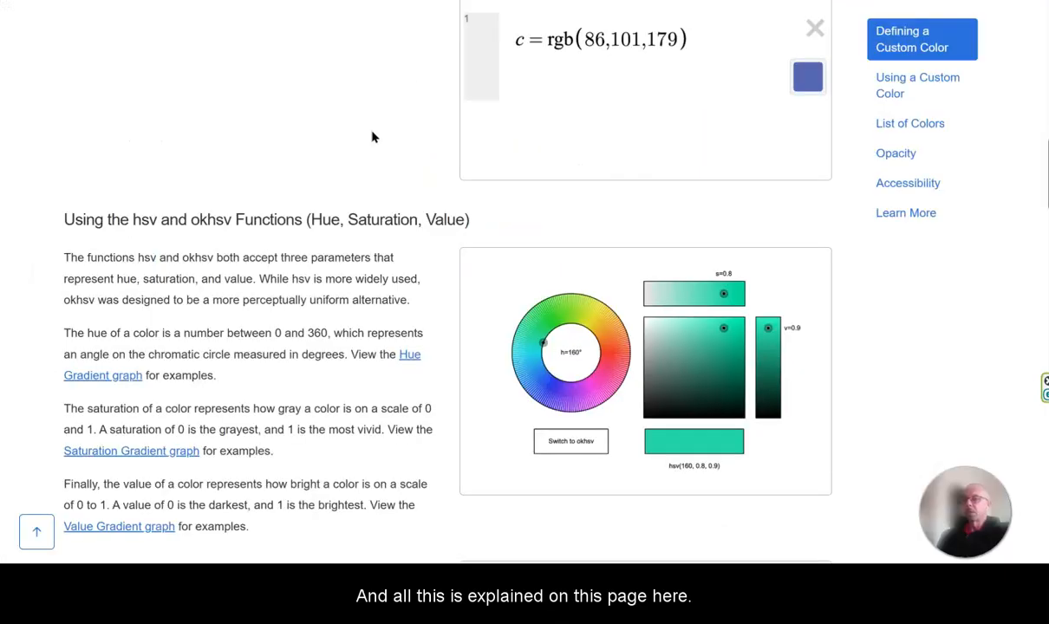
- Switch to the custom colors help article and examine how the rgb and hsv color functions are defined
scroll(363, 168, "up", 6)
scroll(371, 182, "down", 5)
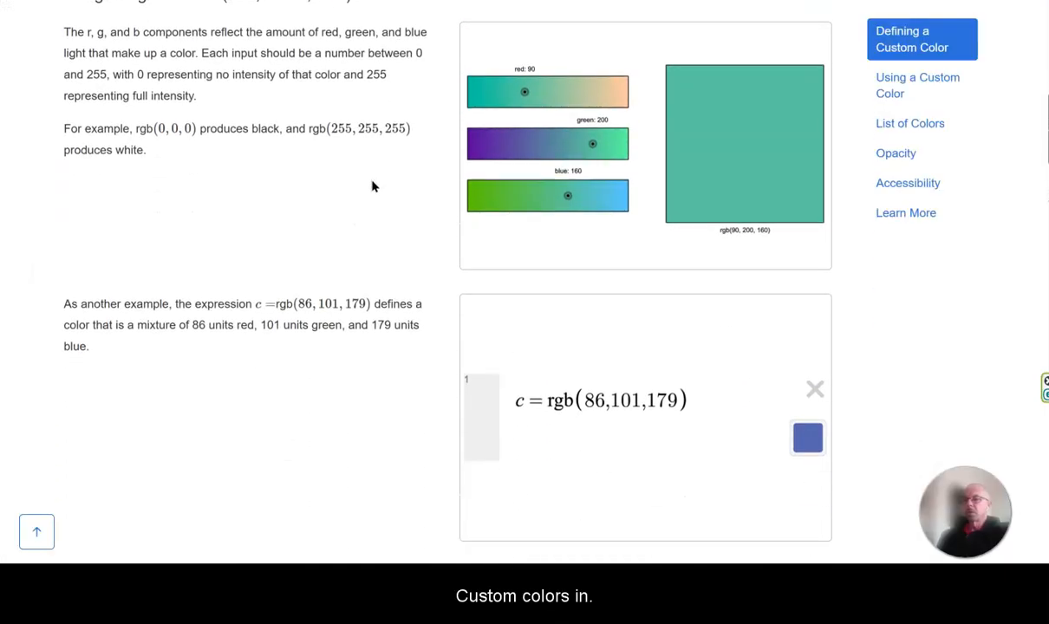
scroll(373, 186, "up", 4)
scroll(373, 186, "up", 4)
scroll(375, 195, "down", 7)
scroll(375, 195, "down", 3)
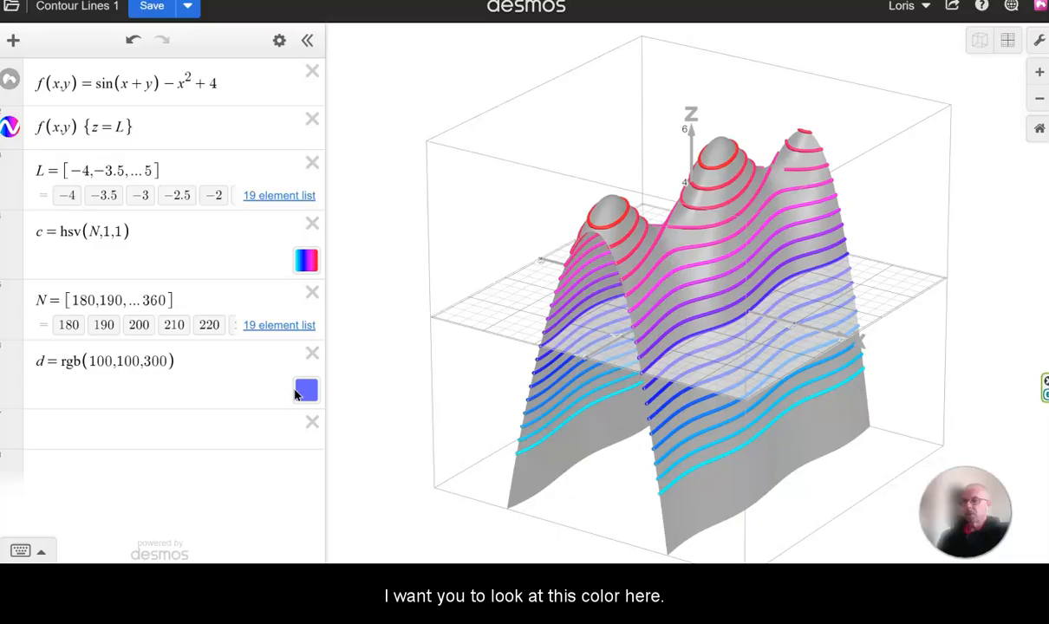
- In the Contour Lines 1 graph, change the custom color d to rgb(100,100,100)
left_click(143, 362)
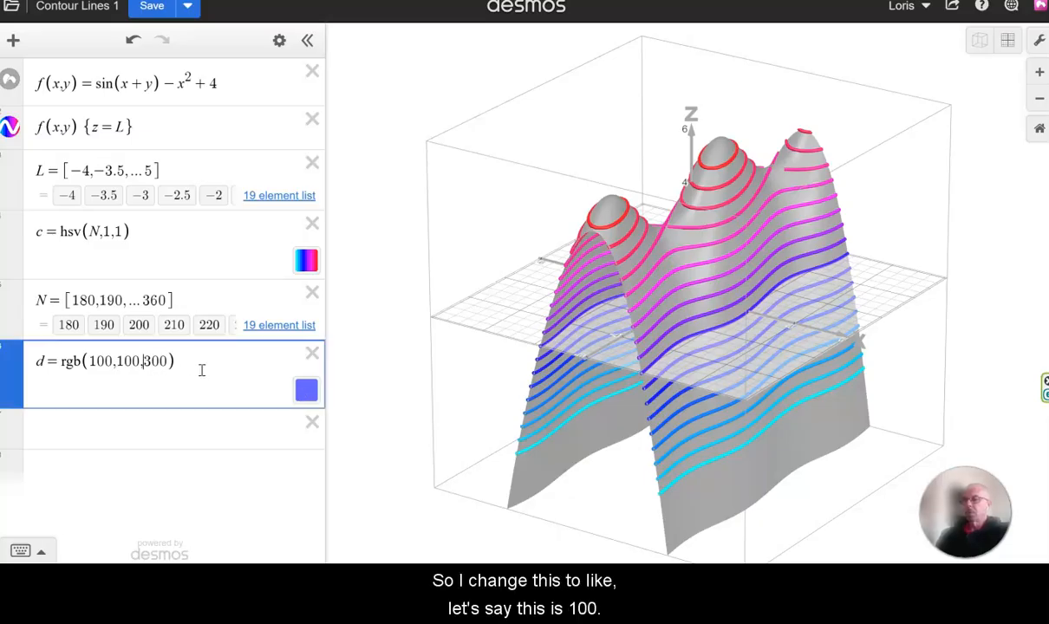
key("BackSpace")
type("1")
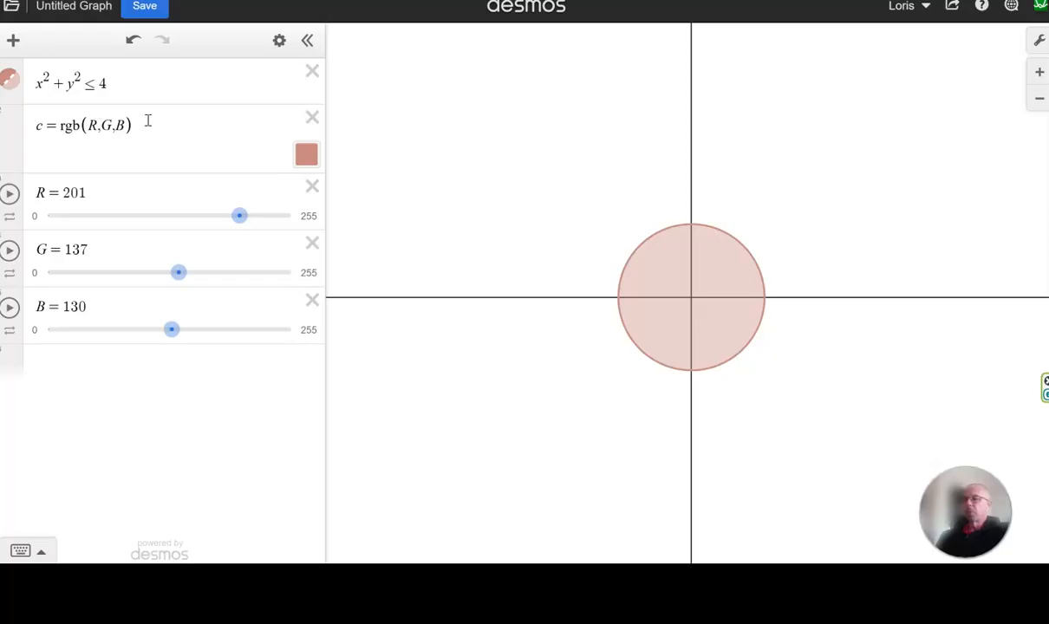
- In the untitled circle graph, set the color sliders to R = 206, G = 190 and B = 48
left_click(1040, 72)
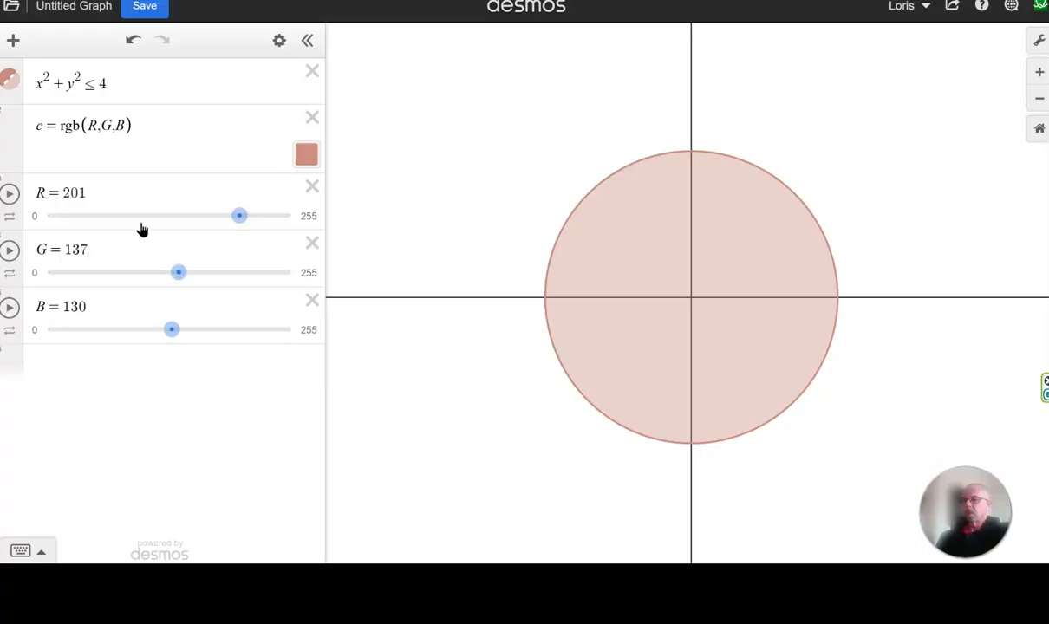
mouse_move(239, 218)
left_mouse_down()
mouse_move(80, 222)
mouse_move(244, 218)
left_mouse_up()
left_click_drag(179, 273, 230, 282)
left_click_drag(172, 330, 98, 337)
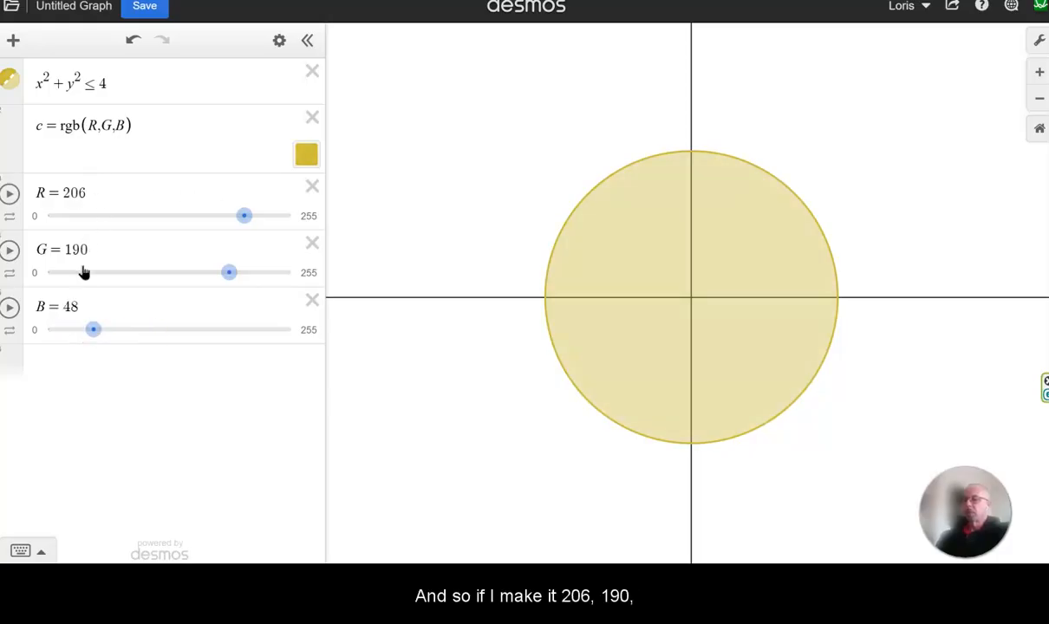
- Raise the circle color's B component to 63 and sharply lower its G component
mouse_move(90, 335)
left_mouse_down()
mouse_move(231, 339)
mouse_move(106, 337)
left_mouse_up()
left_click(236, 273)
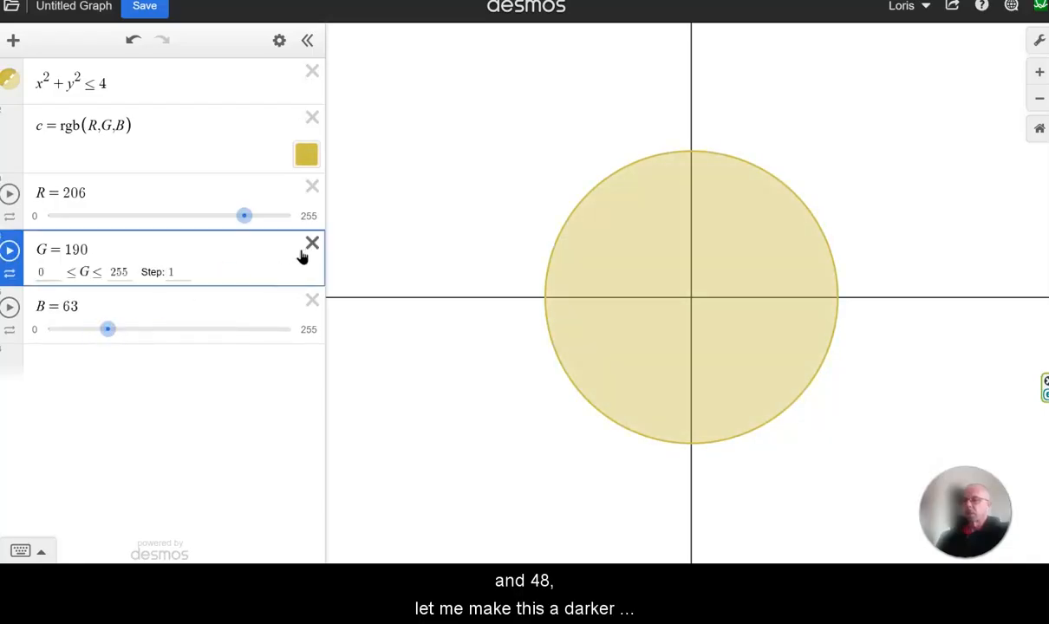
left_click(248, 382)
left_click_drag(230, 276, 100, 283)
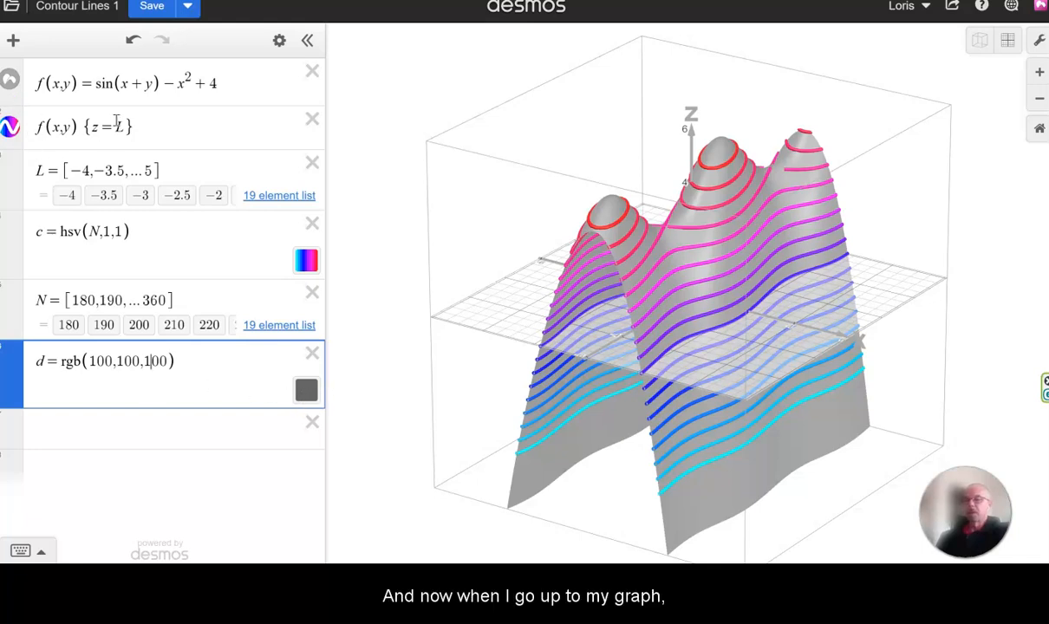
- In the Contour Lines 1 graph, color the contour lines with the custom gray color d
left_click(10, 128)
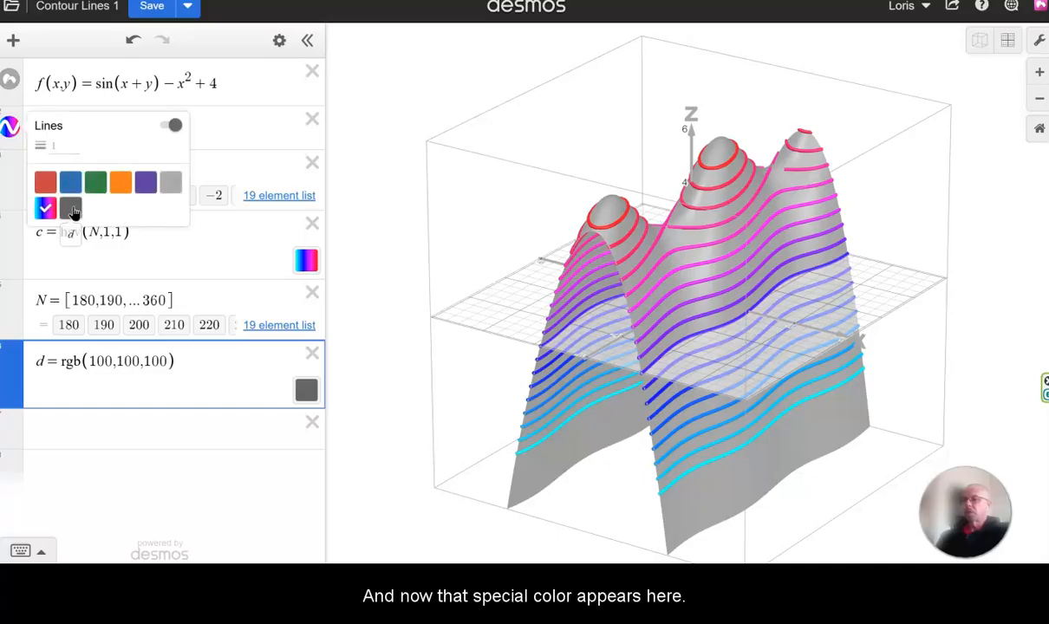
left_click(72, 211)
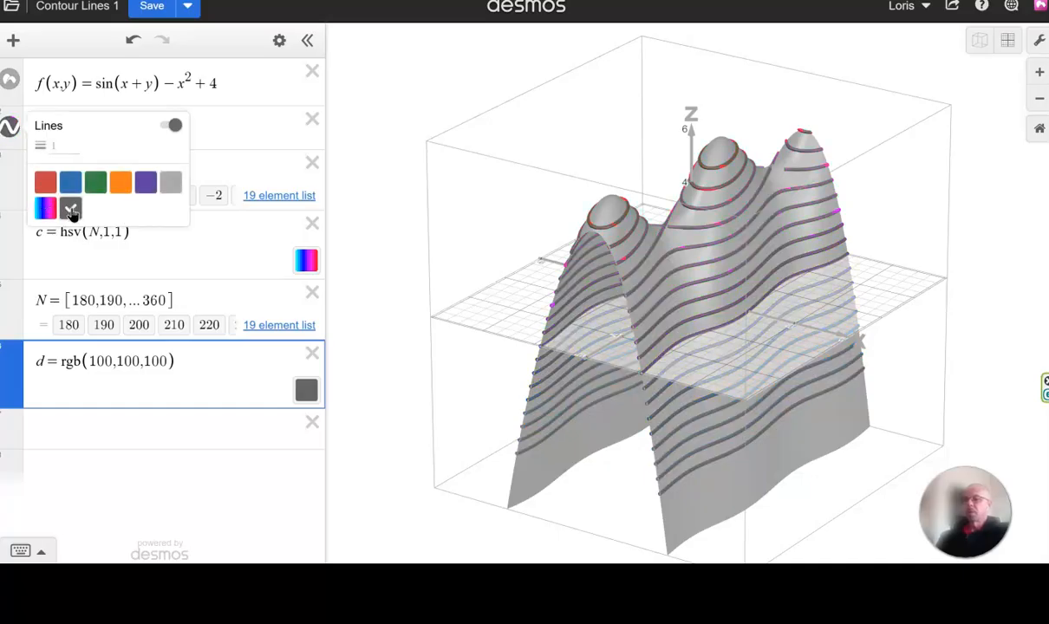
left_click_drag(513, 286, 557, 250)
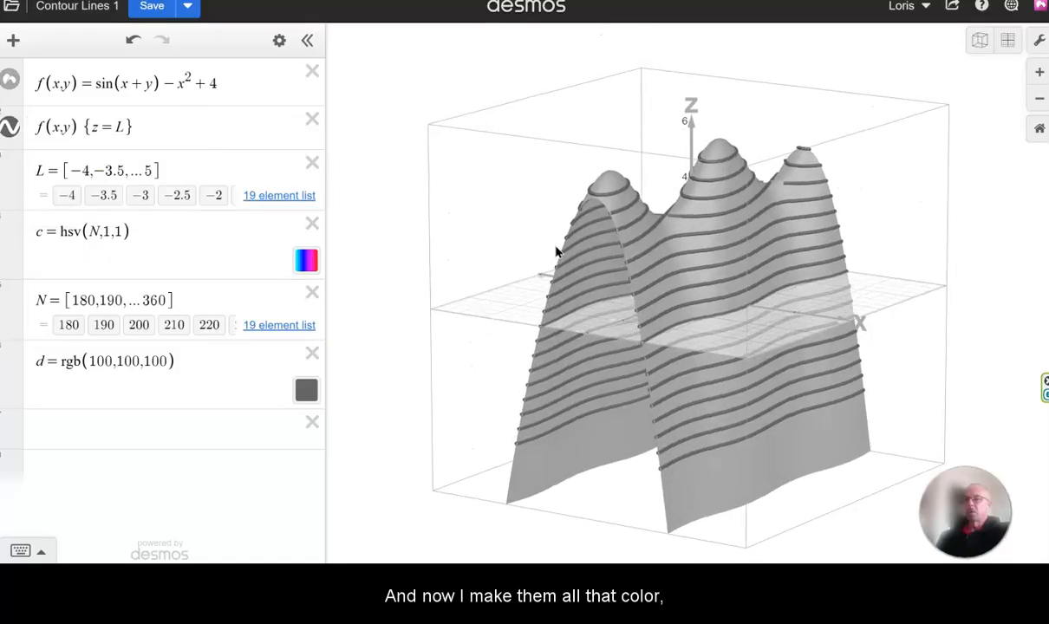
- Color the contour lines with the rainbow color list c
left_click(10, 129)
left_click(10, 128)
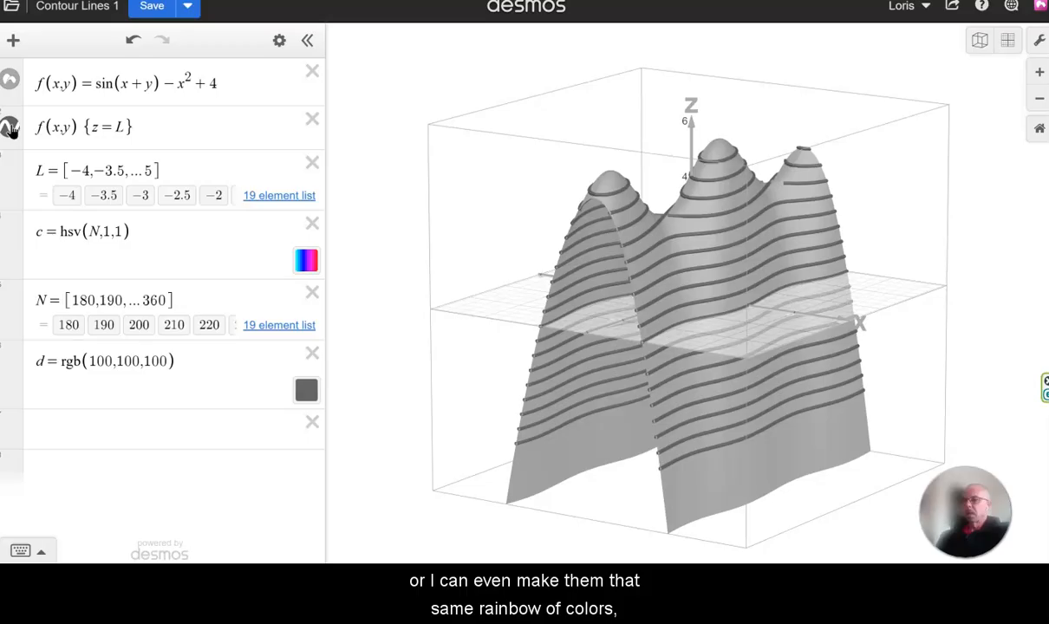
left_click(10, 129)
left_click(44, 207)
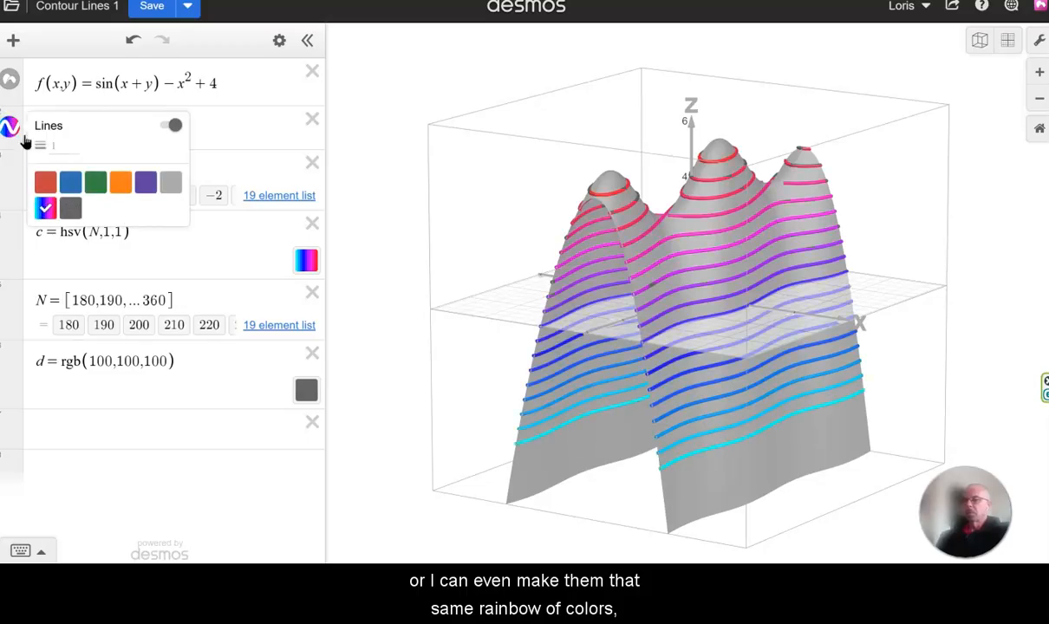
left_click(10, 85)
left_click(9, 84)
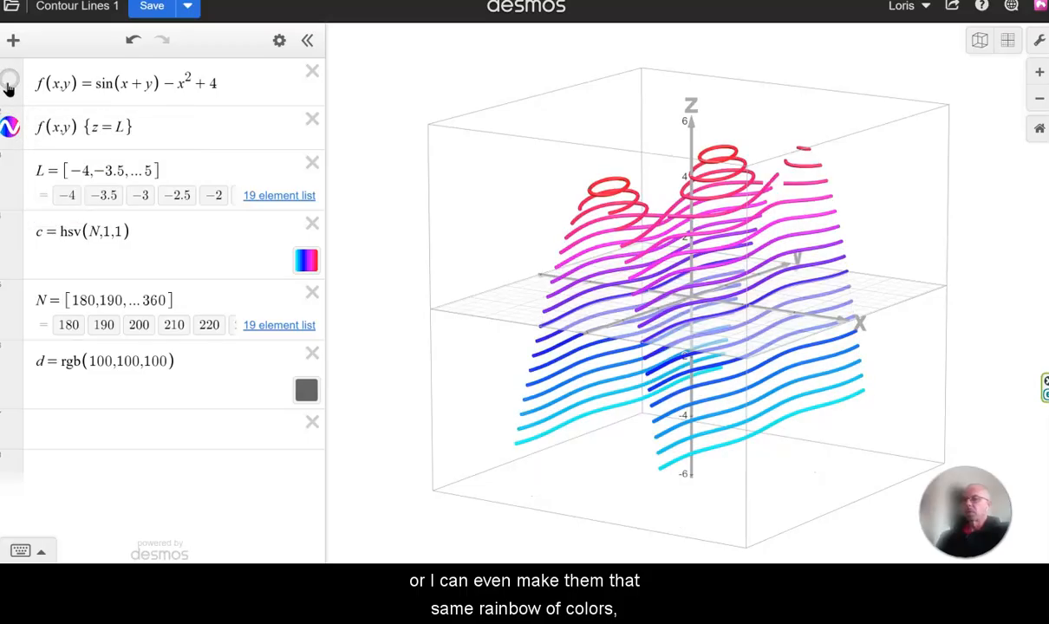
left_click(9, 84)
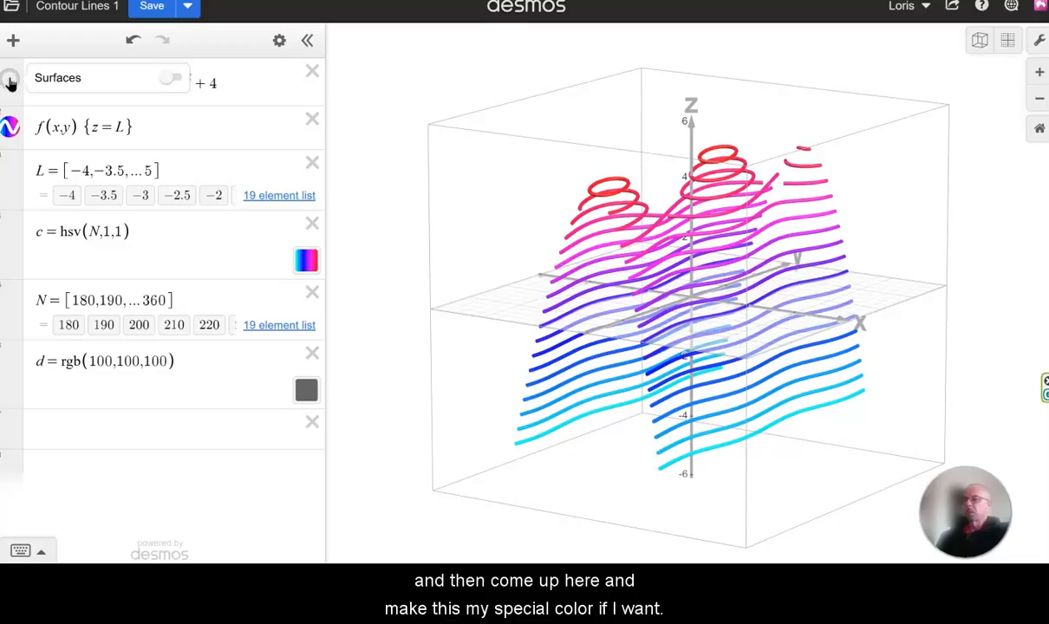
left_click(10, 82)
left_click(9, 82)
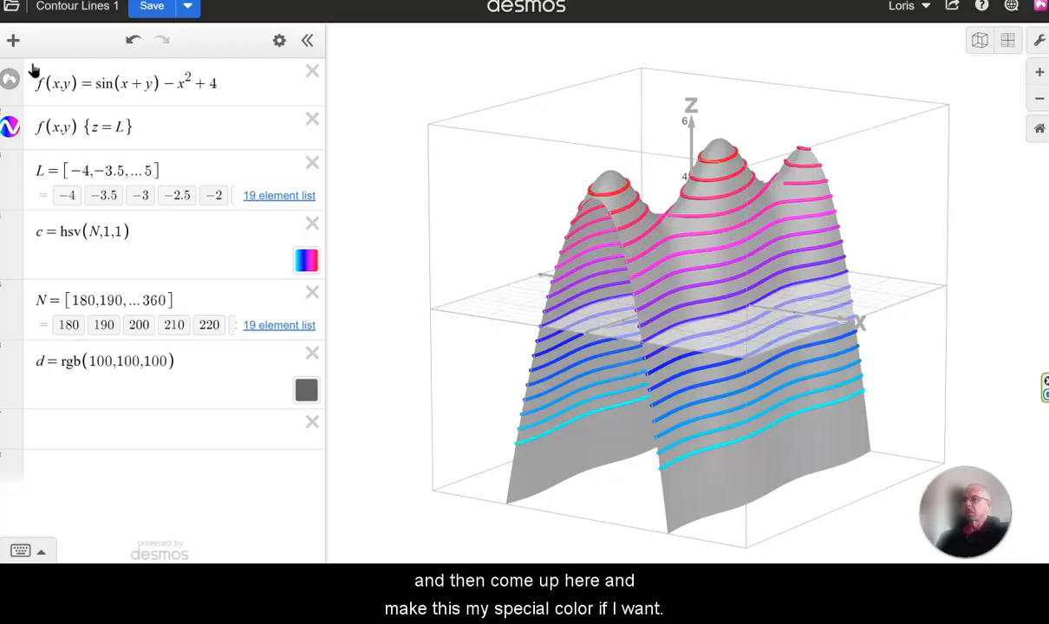
- Open the color options of the surface f(x,y)
left_click(9, 82)
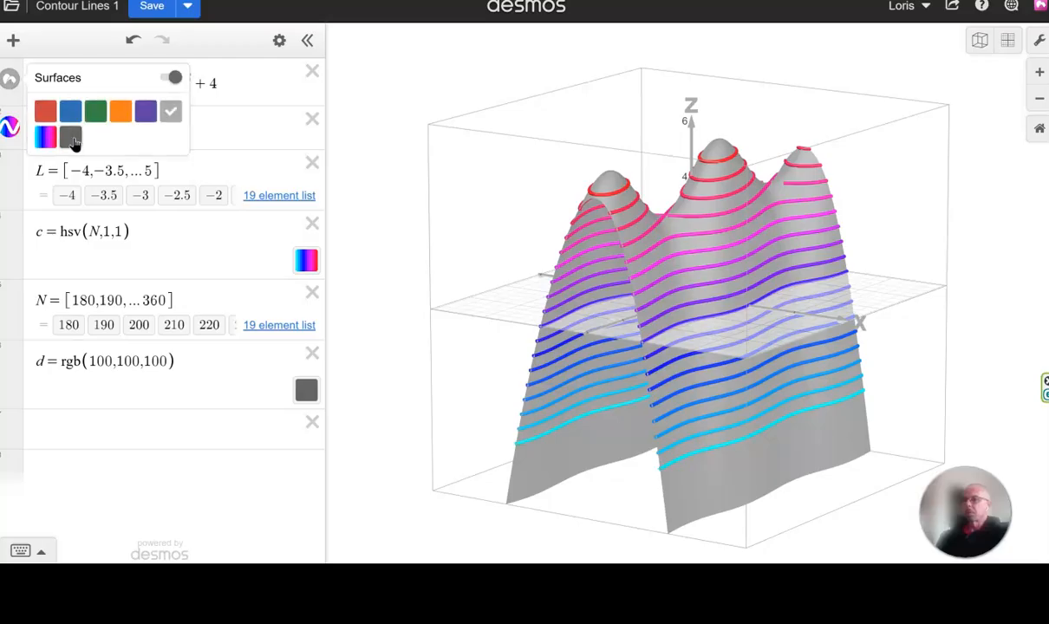